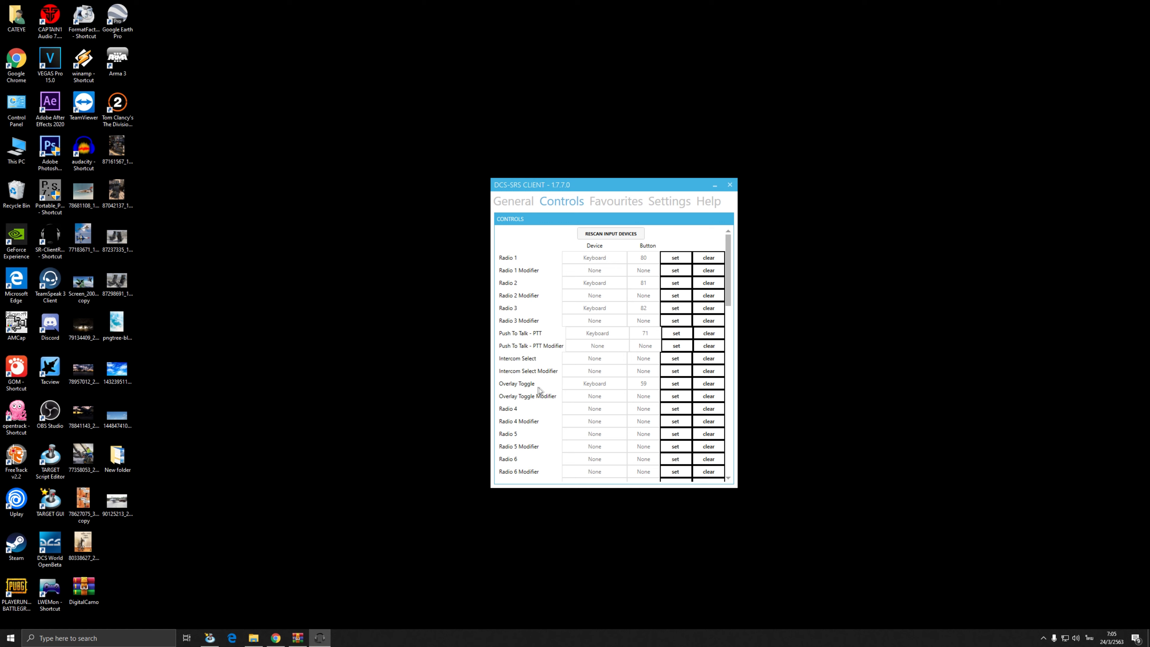
Step: Return to the client's general setup and show the radio overlay
{"action": "left_click", "coordinate": [676, 385]}
{"action": "left_click", "coordinate": [512, 201]}
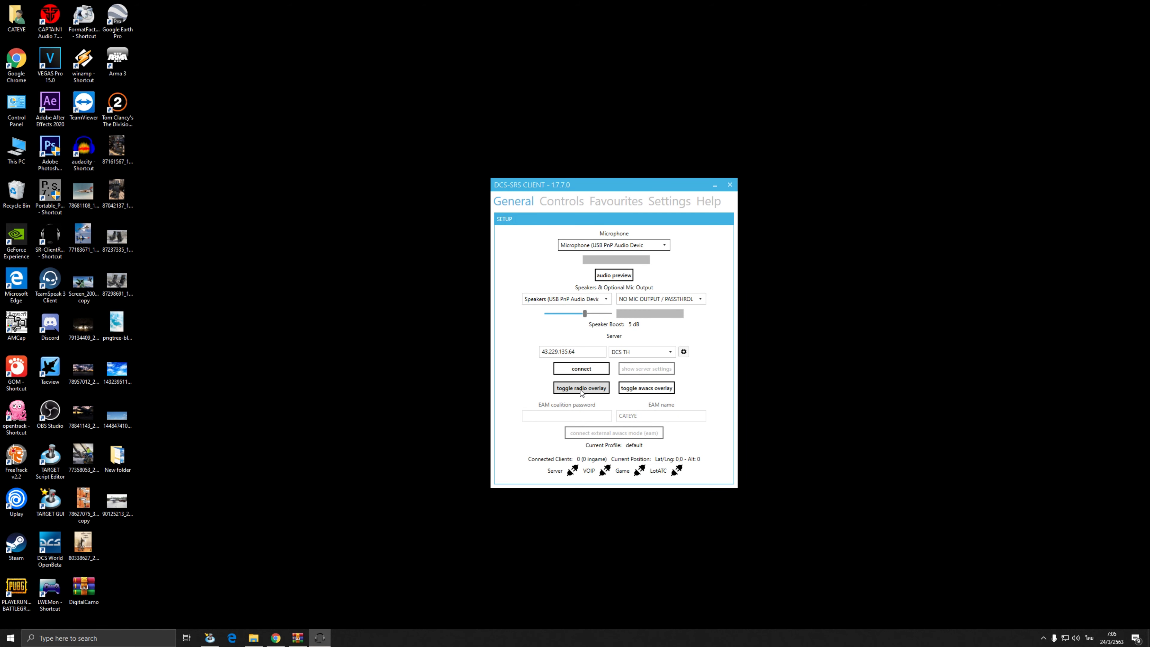
{"action": "left_click", "coordinate": [582, 389]}
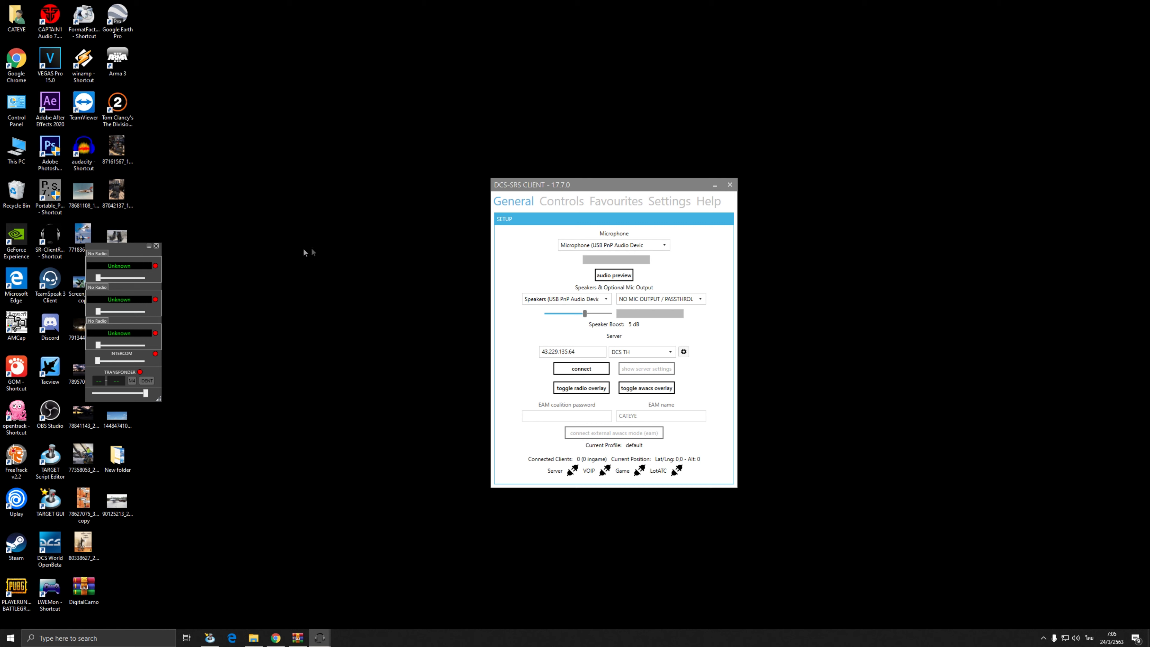
Step: Enlarge the radio overlay to about twice its size and place it directly beside the client window
{"action": "left_click_drag", "start_coordinate": [113, 250], "coordinate": [327, 208]}
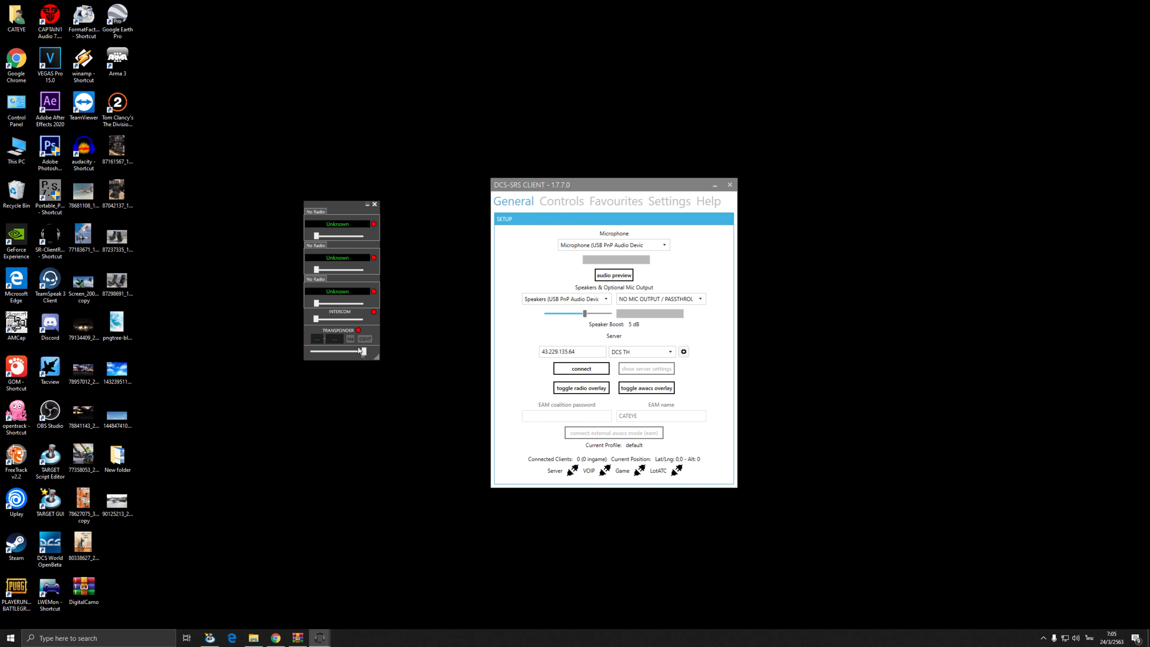
{"action": "left_click_drag", "start_coordinate": [380, 360], "coordinate": [469, 481]}
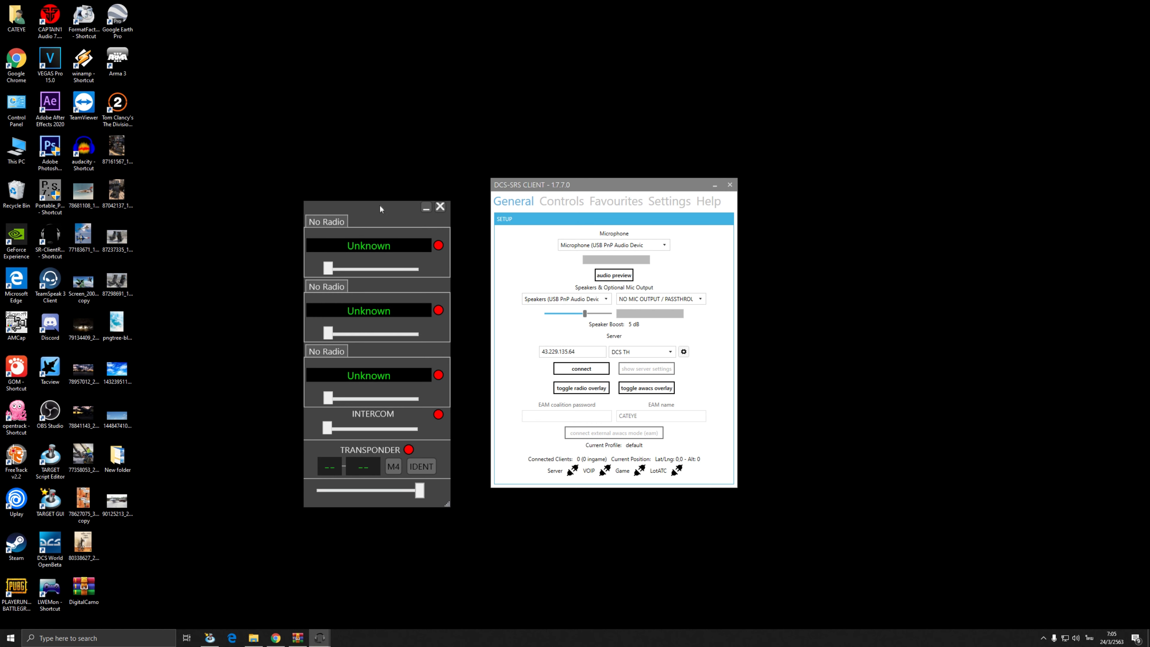
{"action": "left_click_drag", "start_coordinate": [379, 205], "coordinate": [413, 181]}
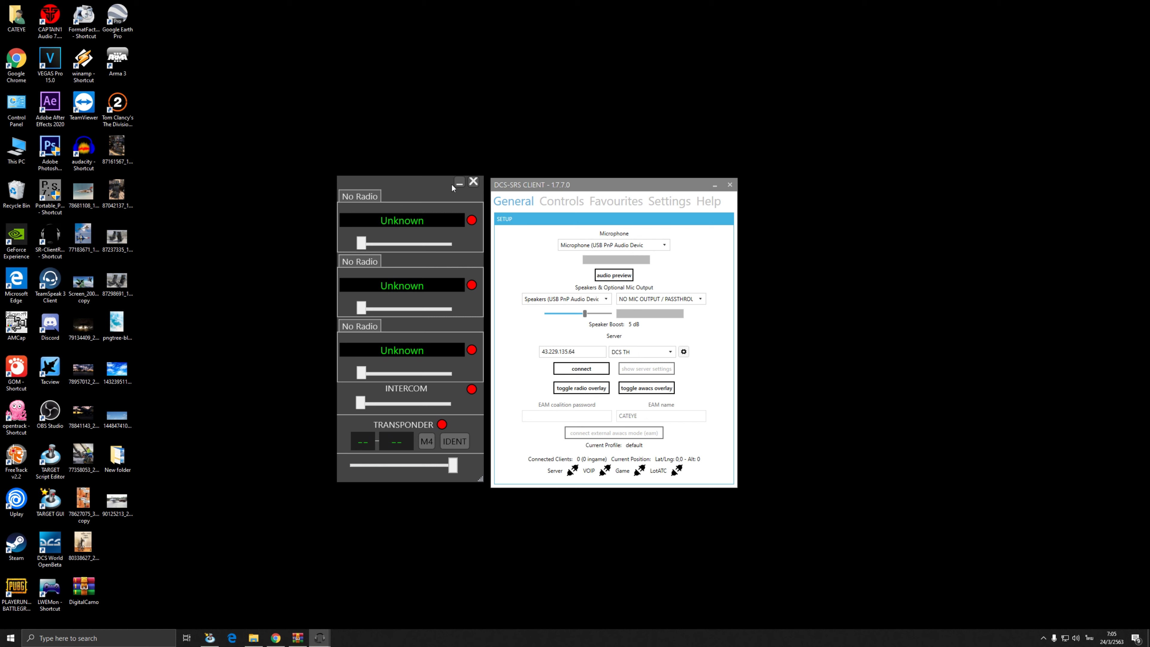
{"action": "left_click", "coordinate": [532, 288]}
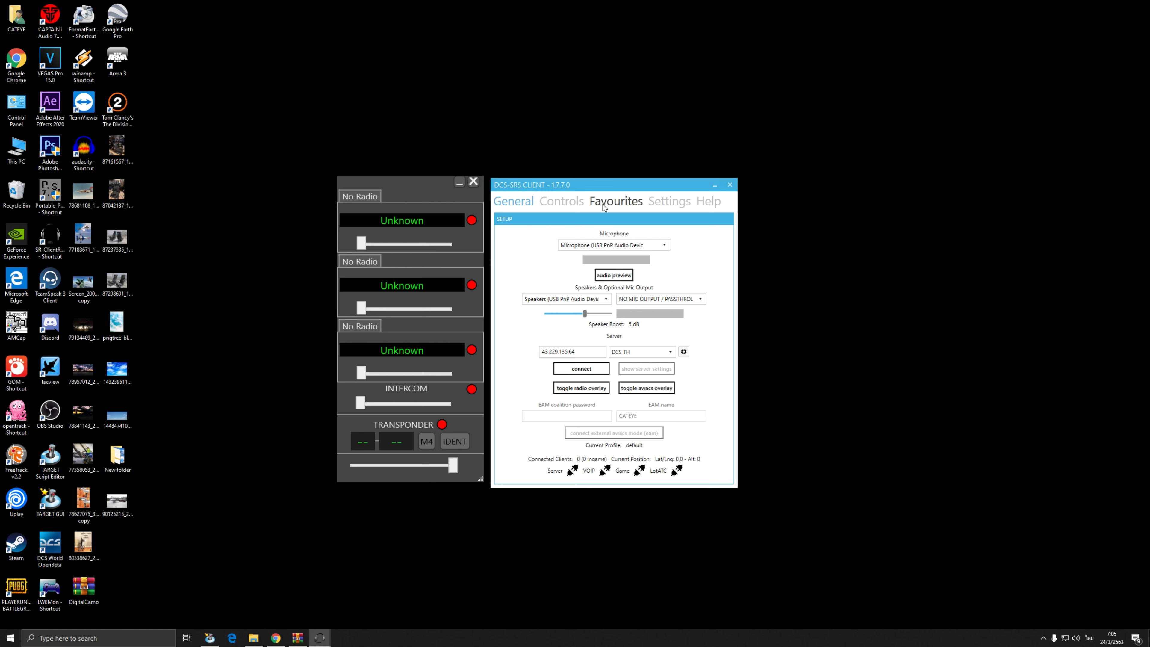
Step: In the profile settings, set the Radio 1 audio channel to Left and the Radio 2 audio channel to Right
{"action": "left_click", "coordinate": [666, 203]}
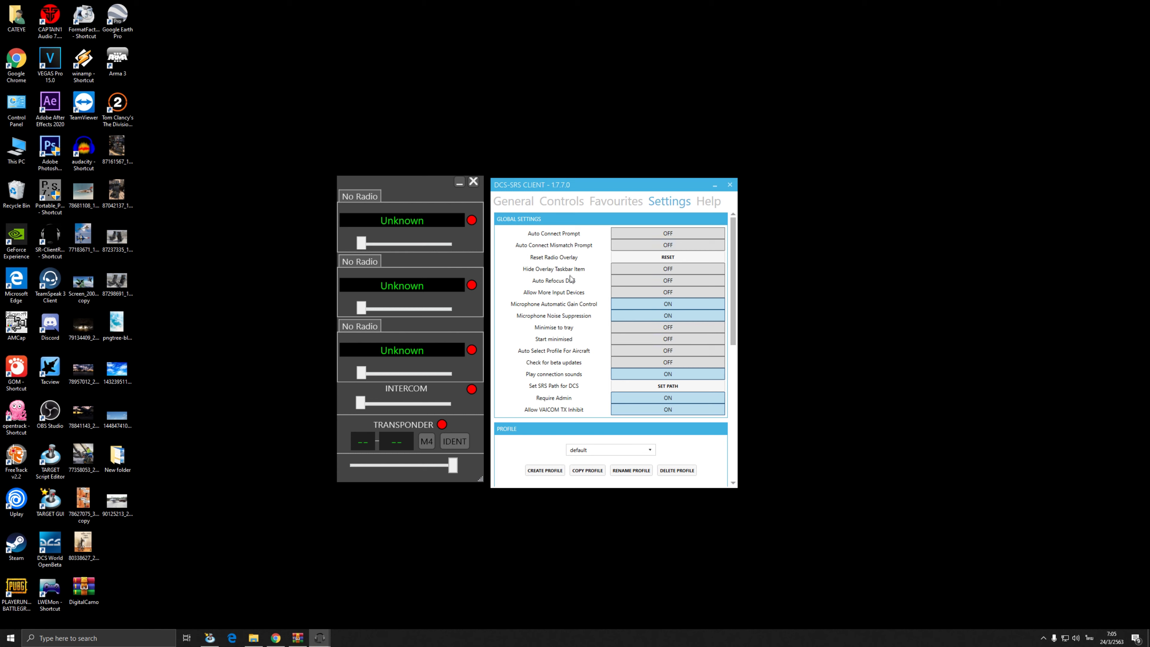
{"action": "scroll", "coordinate": [573, 280], "scroll_direction": "down", "scroll_amount": 4}
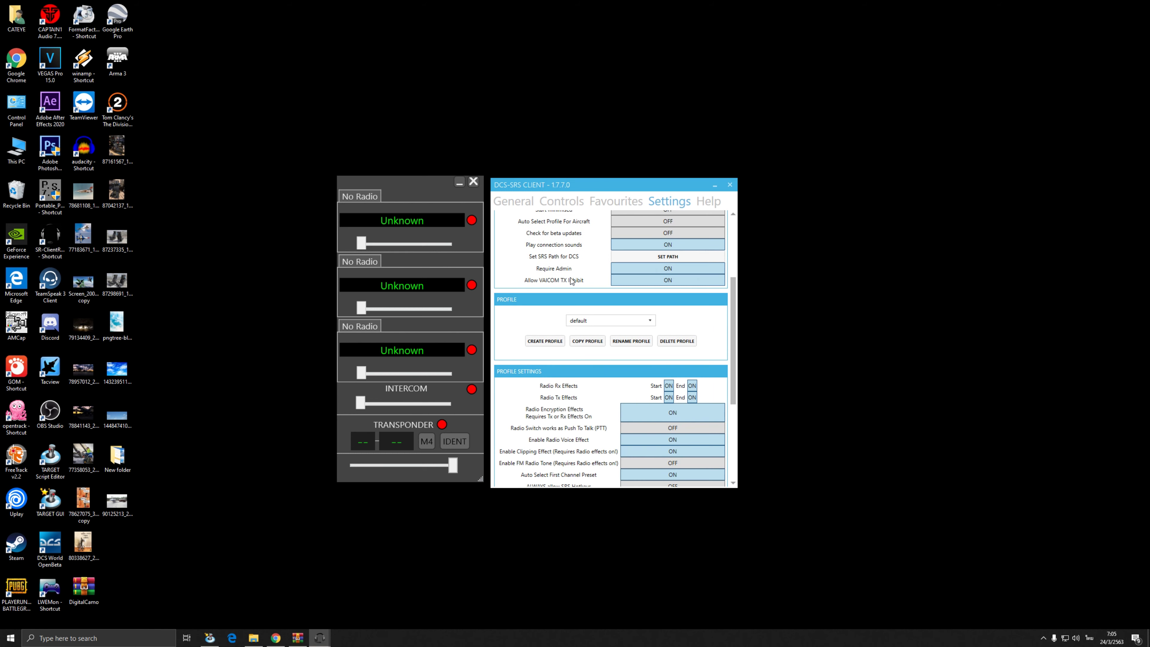
{"action": "scroll", "coordinate": [572, 280], "scroll_direction": "down", "scroll_amount": 2}
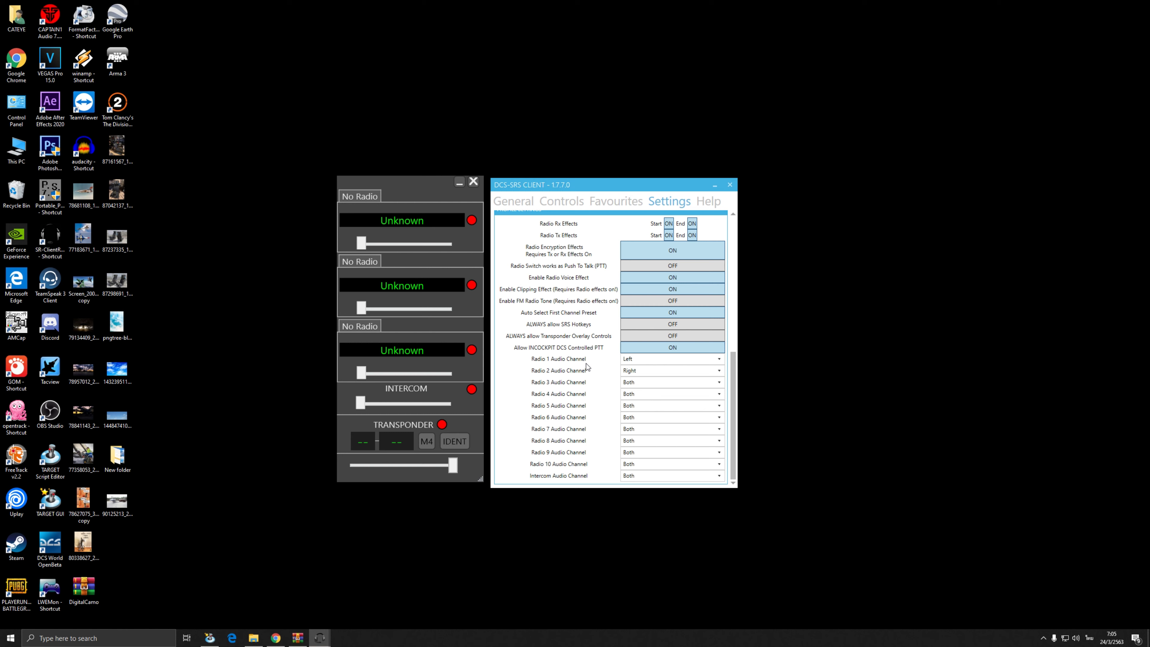
{"action": "left_click", "coordinate": [719, 360]}
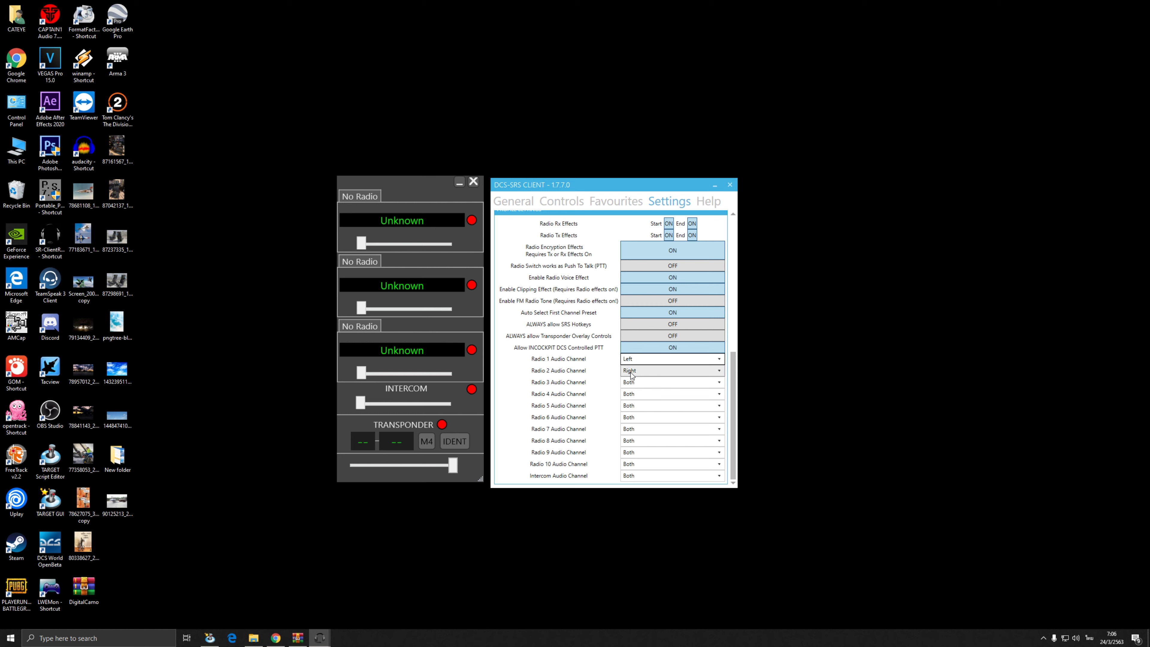
{"action": "left_click", "coordinate": [632, 370]}
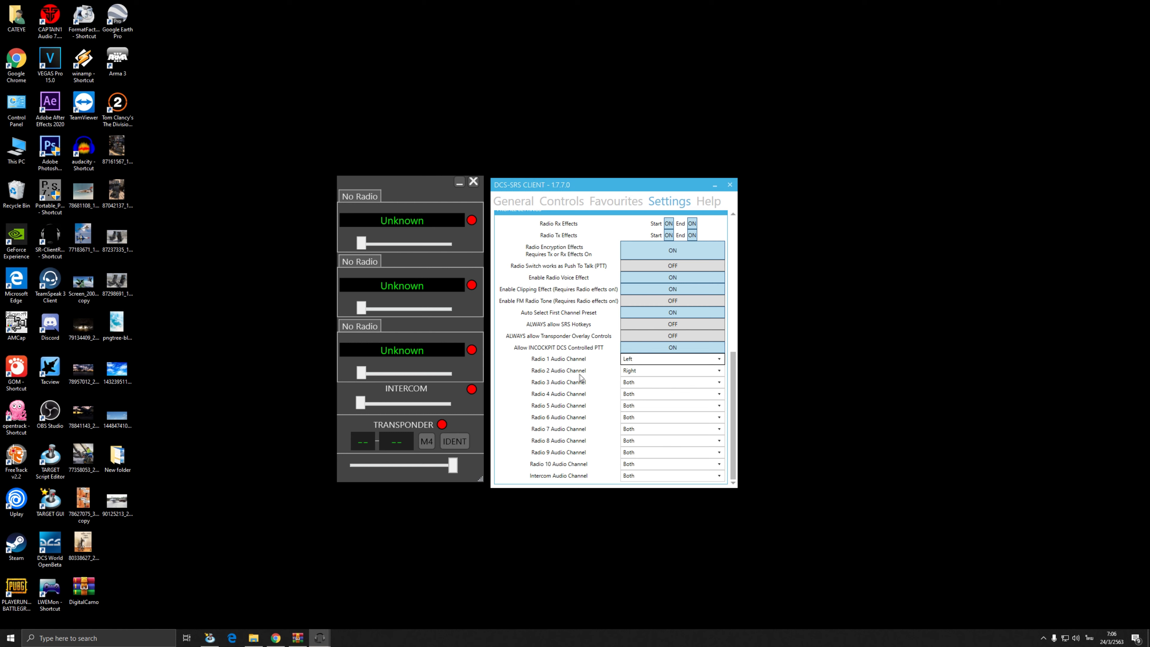
{"action": "left_click", "coordinate": [663, 374]}
{"action": "left_click", "coordinate": [642, 396]}
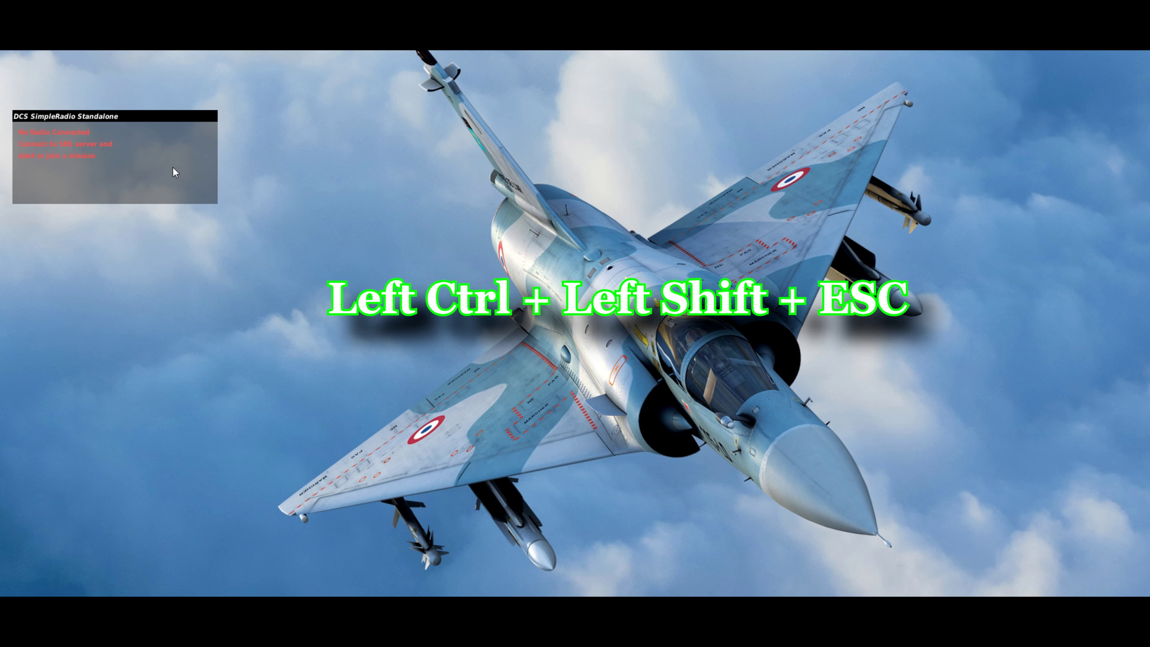
Step: Switch to DCS World and toggle the in-game DCS SimpleRadio Standalone overlay
{"action": "key", "text": "ctrl+shift+Escape"}
{"action": "key", "text": "ctrl+shift+Escape"}
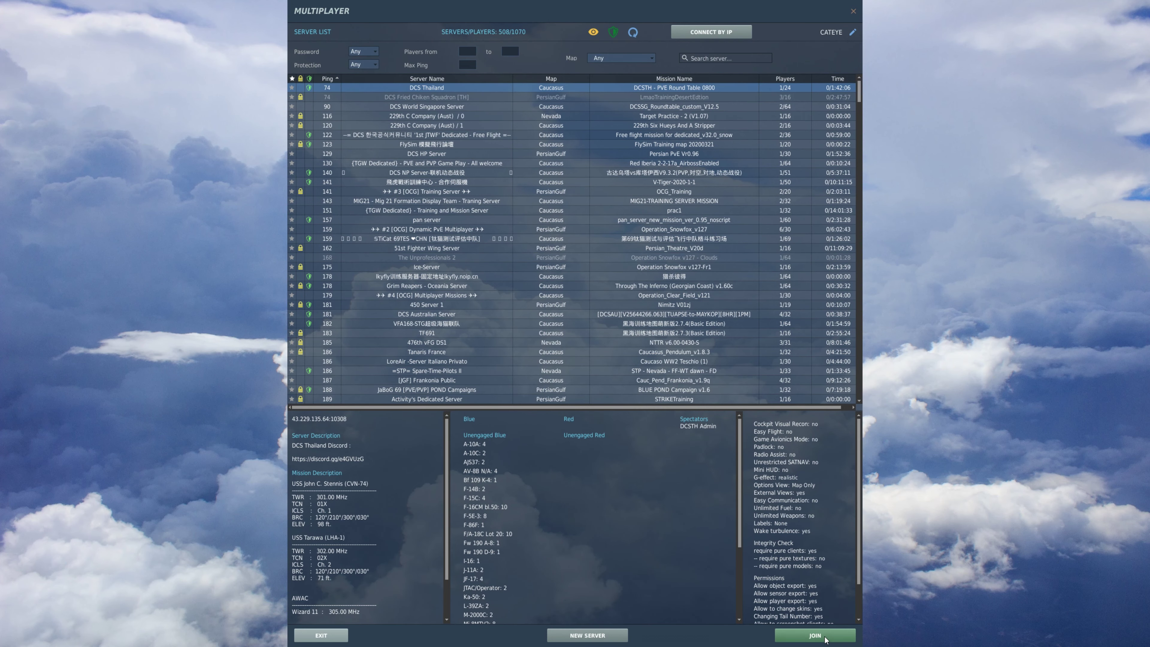
Step: Join the DCS Thailand server, allowing the SimpleRadio client to make changes to the device and minimizing its window
{"action": "left_click", "coordinate": [817, 635]}
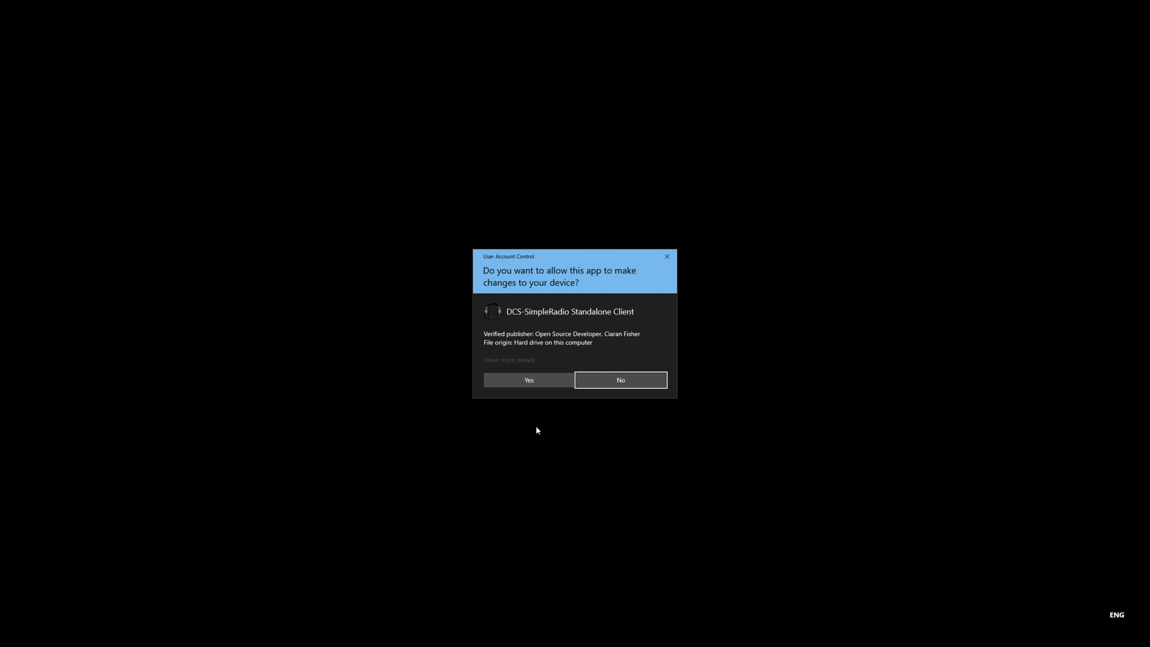
{"action": "left_click", "coordinate": [522, 381]}
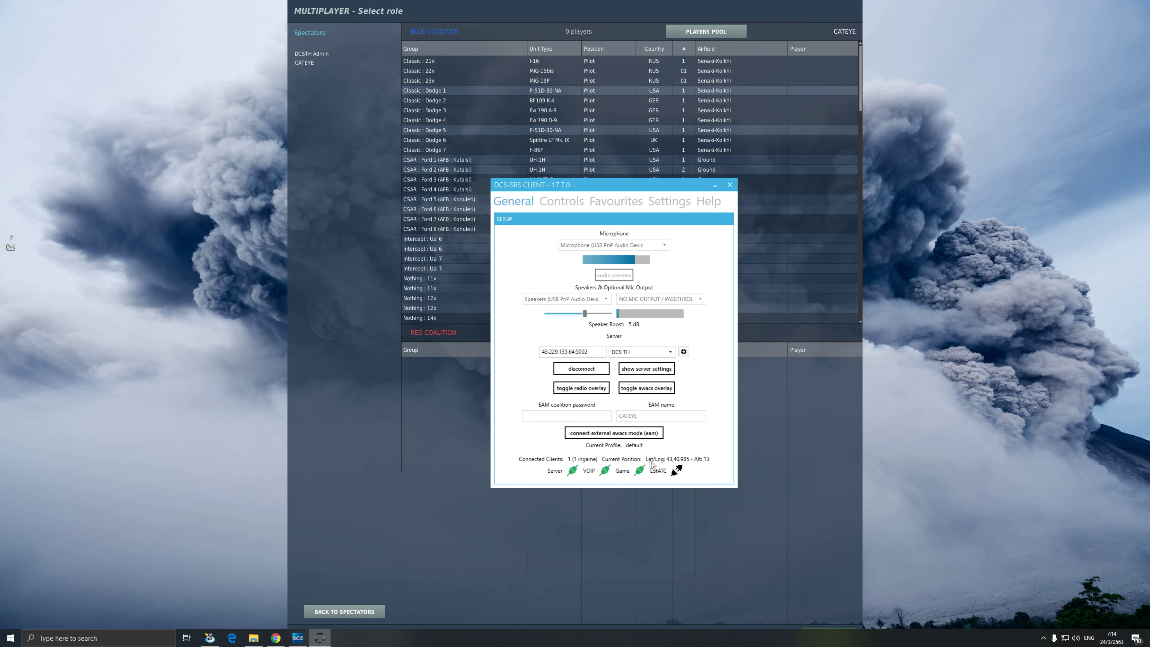
{"action": "left_click", "coordinate": [714, 185]}
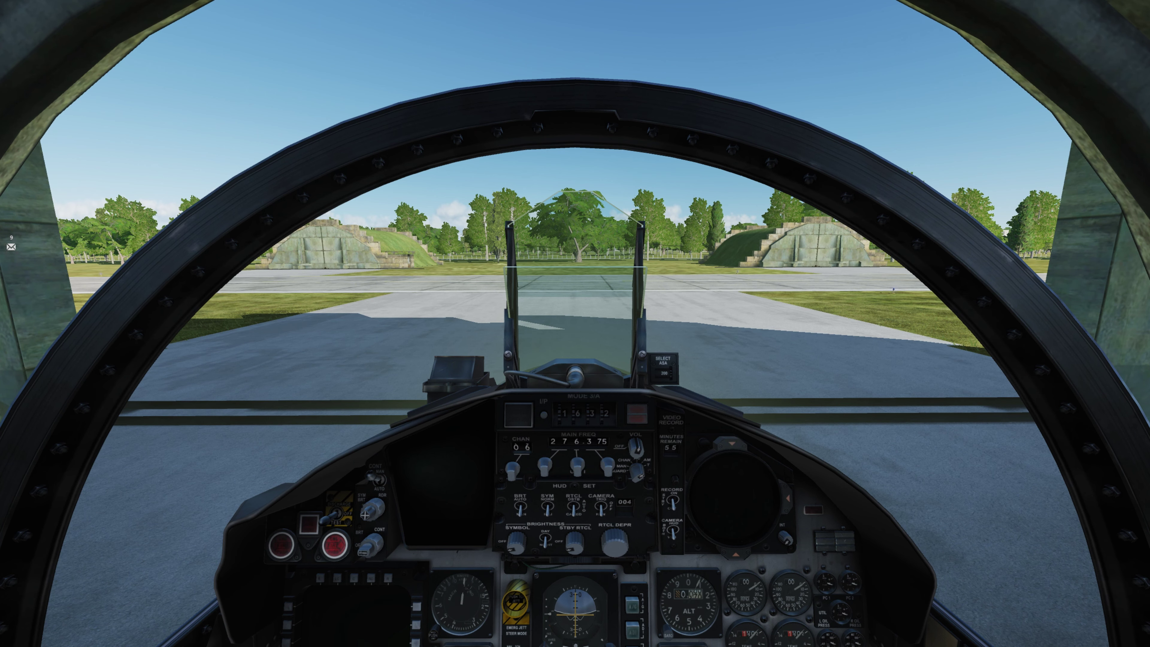
Step: Show the radio overlay in the cockpit and move it to the side, clear of the forward view
{"action": "key", "text": "ctrl+shift+o"}
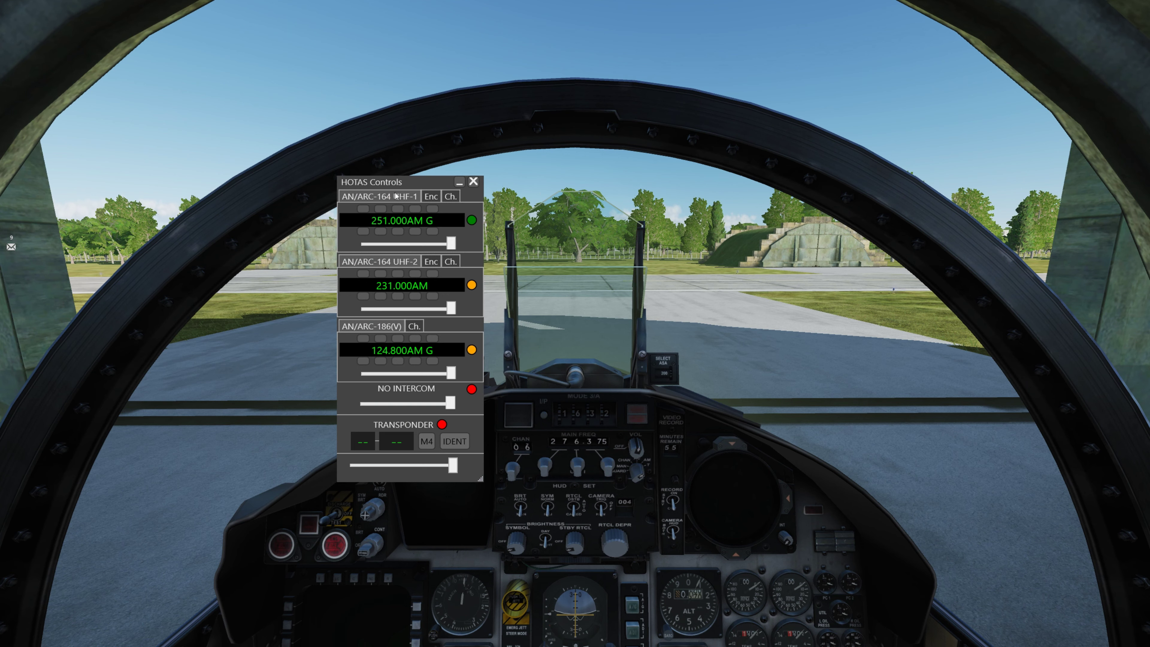
{"action": "left_click_drag", "start_coordinate": [407, 183], "coordinate": [244, 207]}
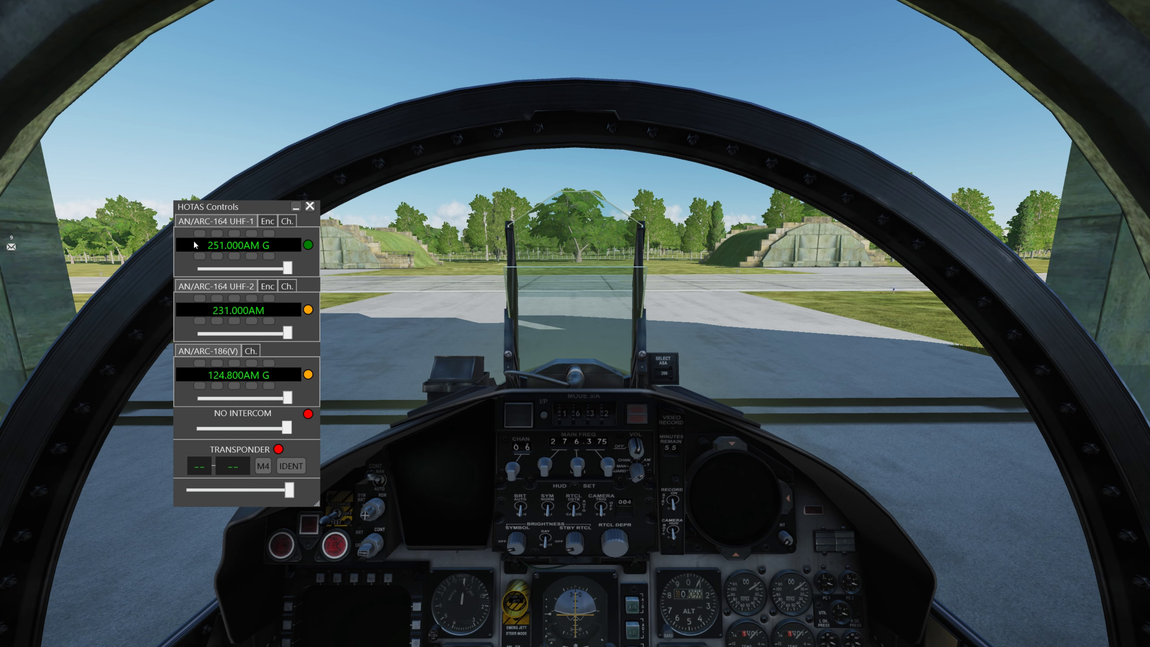
Step: Adjust individual frequency digits of the UHF-1 and UHF-2 radios in the overlay and switch the active radio
{"action": "left_click", "coordinate": [199, 233]}
{"action": "left_click", "coordinate": [215, 299]}
{"action": "left_click", "coordinate": [216, 320]}
{"action": "left_click", "coordinate": [198, 320]}
{"action": "left_click", "coordinate": [199, 298]}
{"action": "left_click", "coordinate": [200, 298]}
{"action": "left_click", "coordinate": [217, 321]}
{"action": "left_click", "coordinate": [217, 321]}
{"action": "left_click", "coordinate": [218, 321]}
{"action": "left_click", "coordinate": [308, 310]}
{"action": "left_click", "coordinate": [311, 261]}
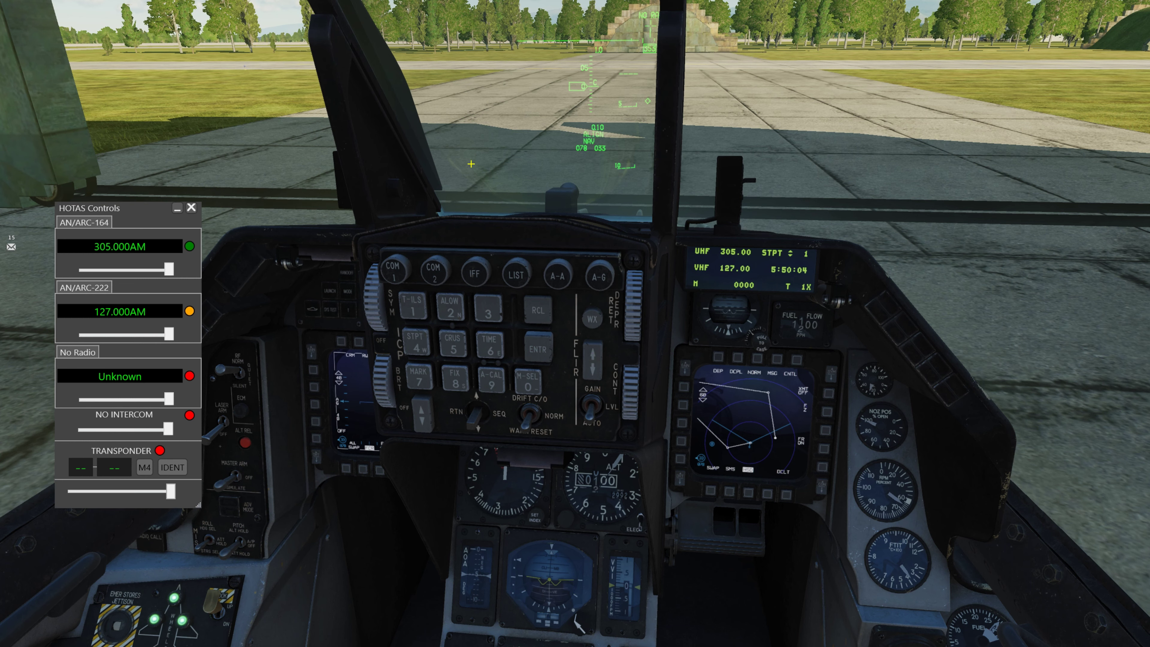
Step: Open the COM 1 radio page on the cockpit's up-front control panel
{"action": "left_click", "coordinate": [400, 270]}
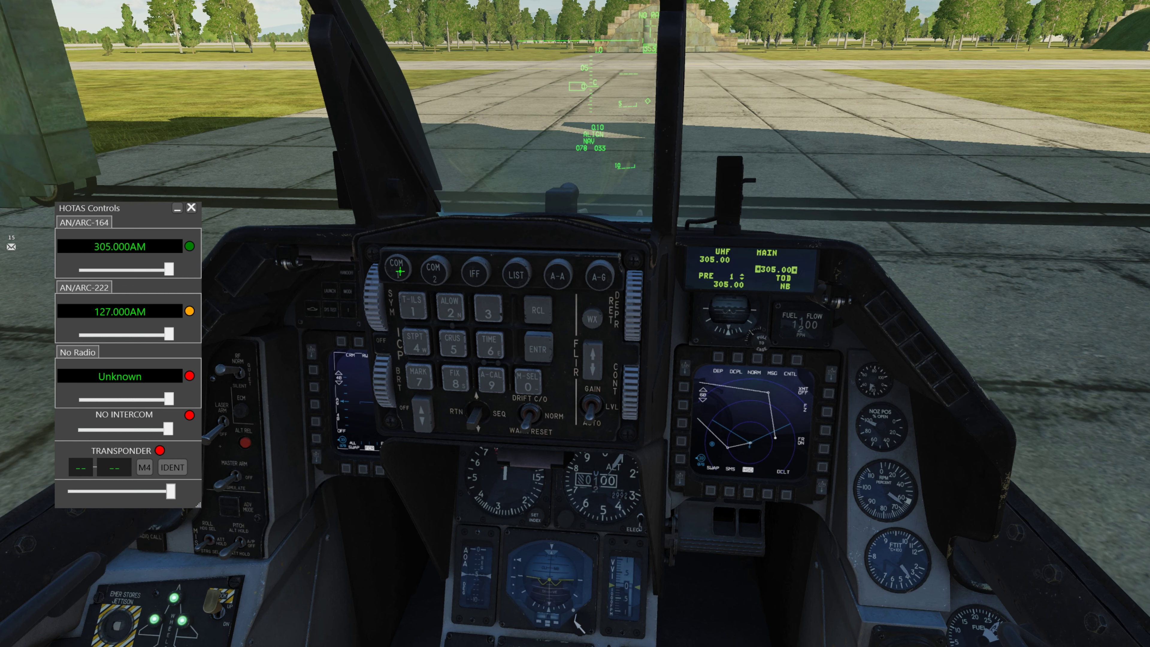